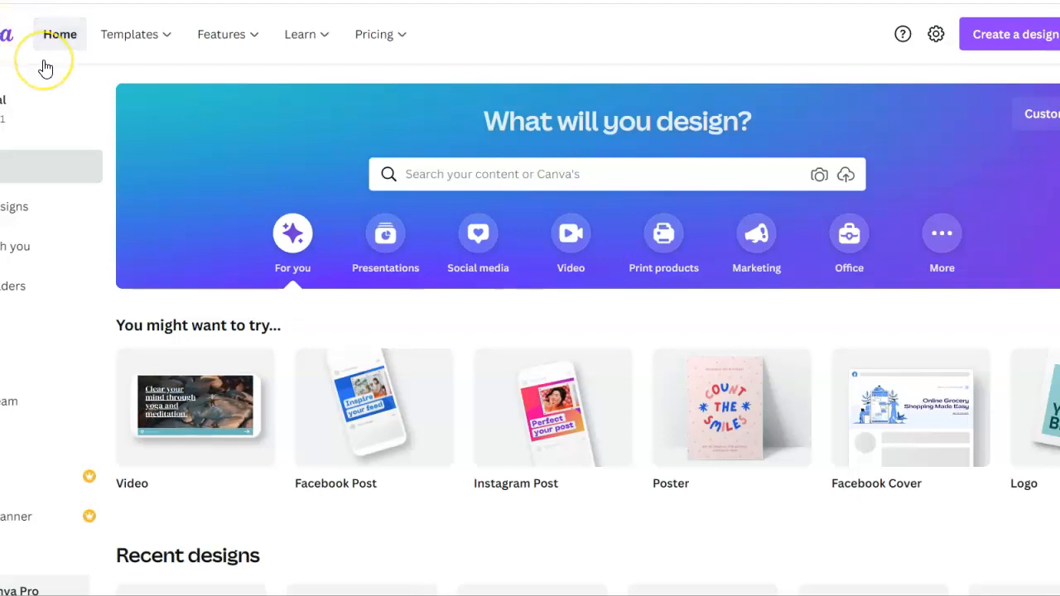
mouse_move(142, 50)
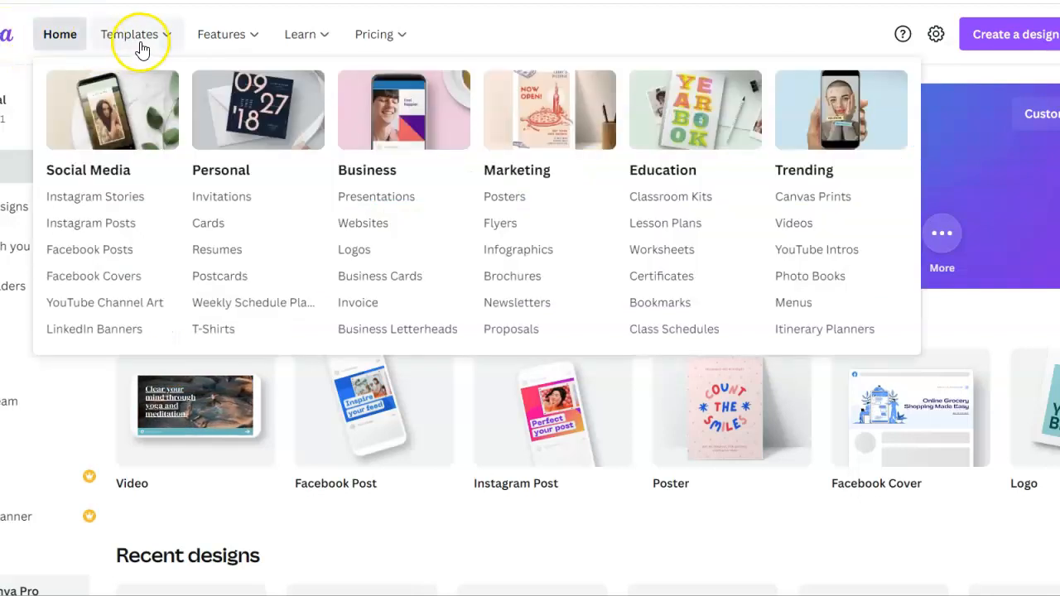
mouse_move(285, 35)
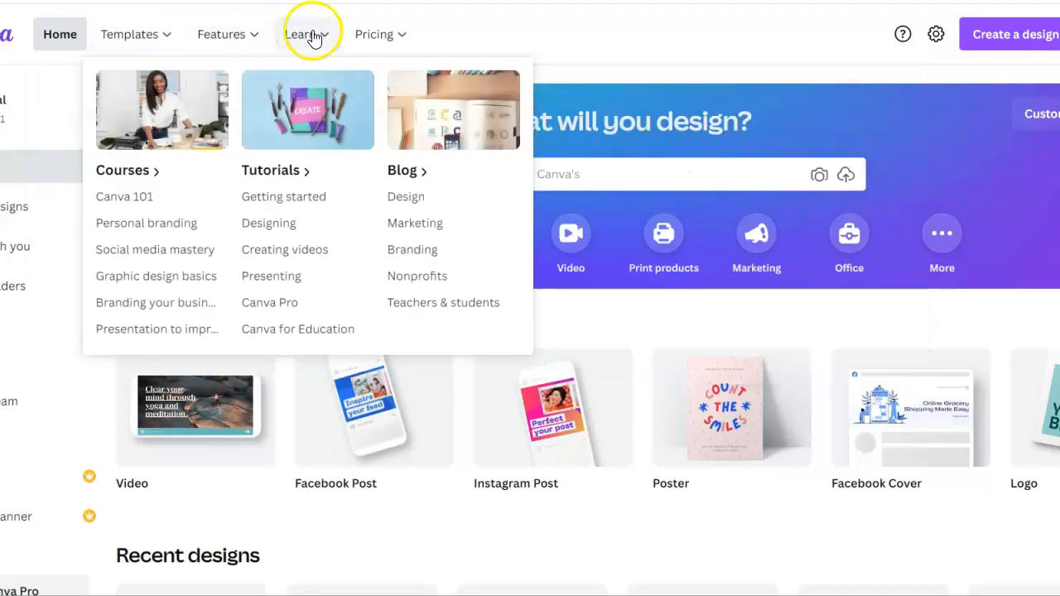
mouse_move(375, 36)
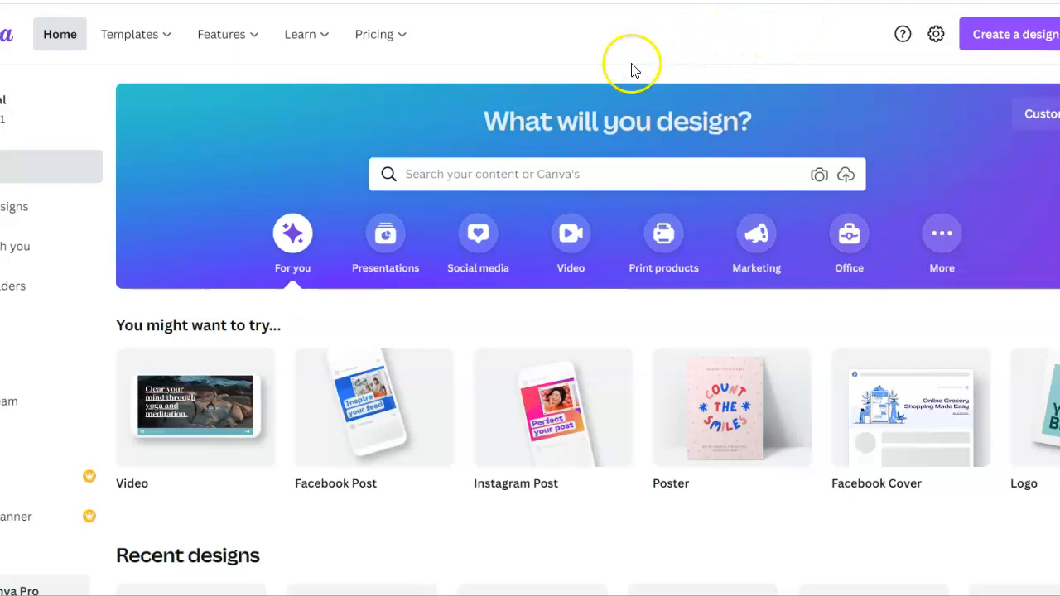
- Create a blank Facebook Post design and apply the recently used "Marketing and Tech" hiring template to it
mouse_move(426, 434)
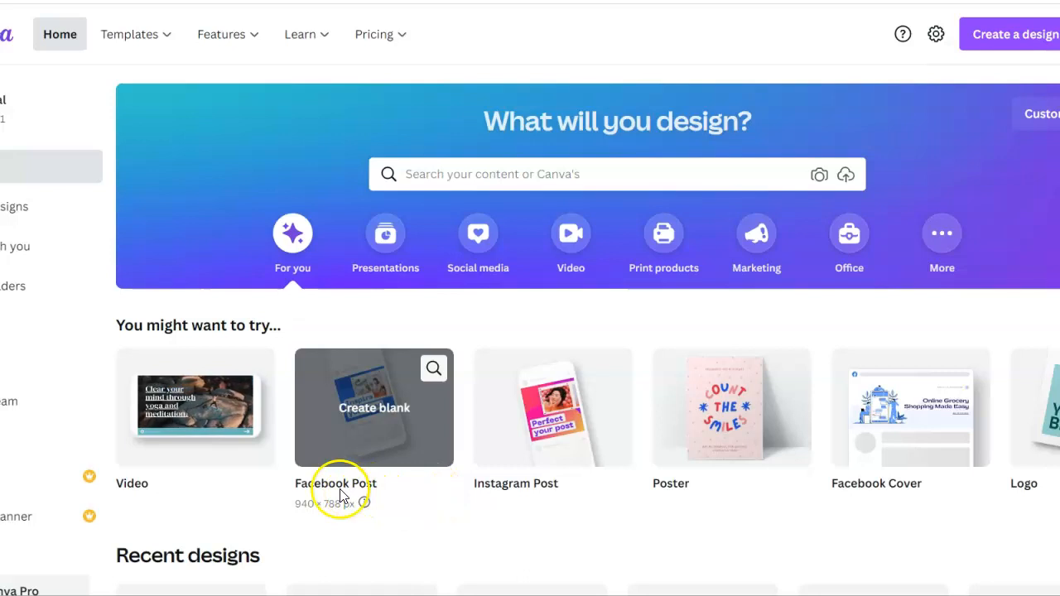
click(365, 407)
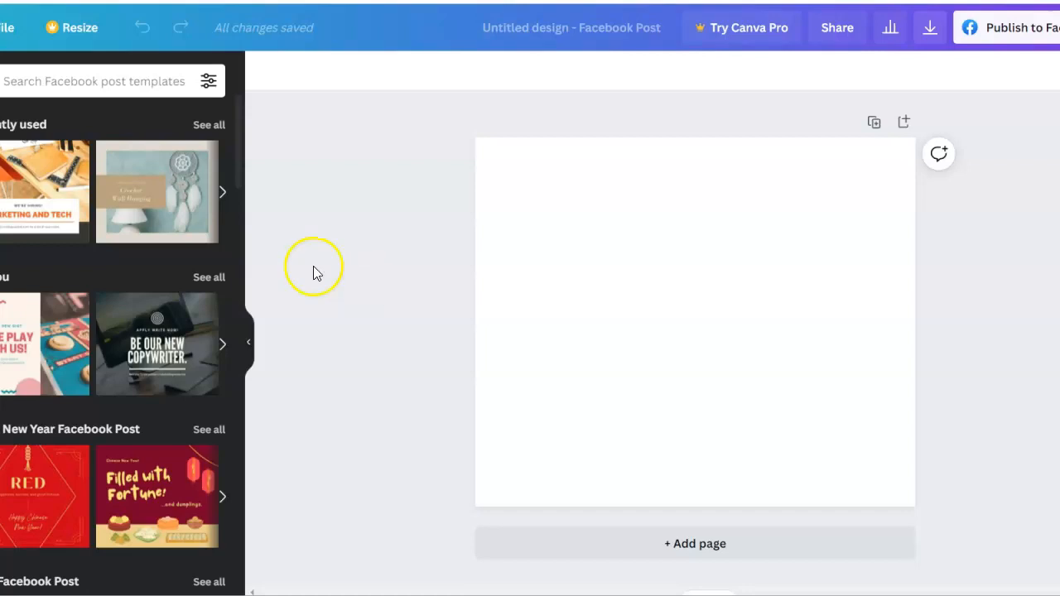
mouse_move(184, 201)
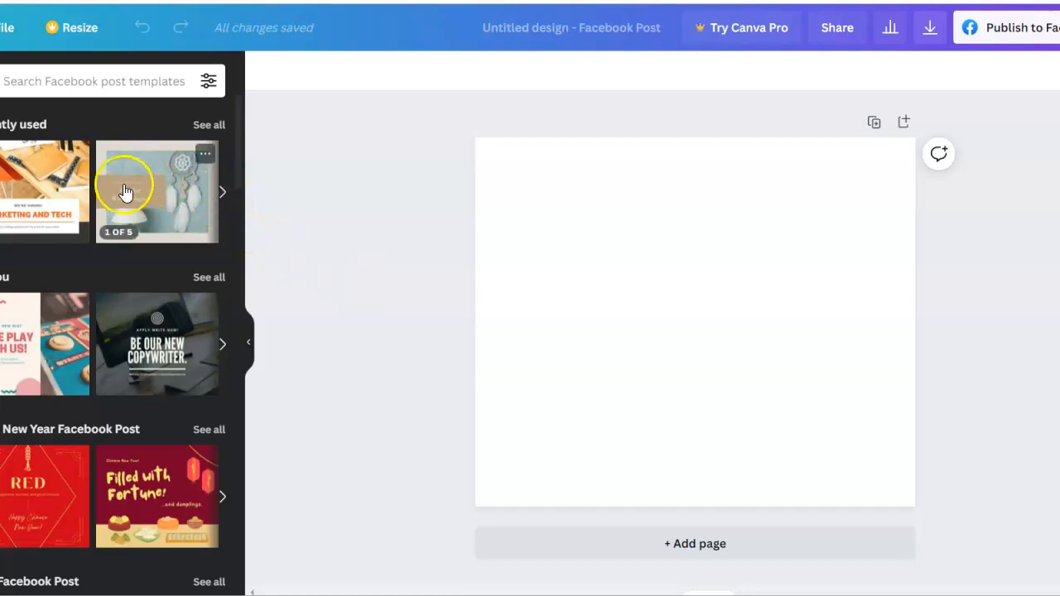
click(44, 187)
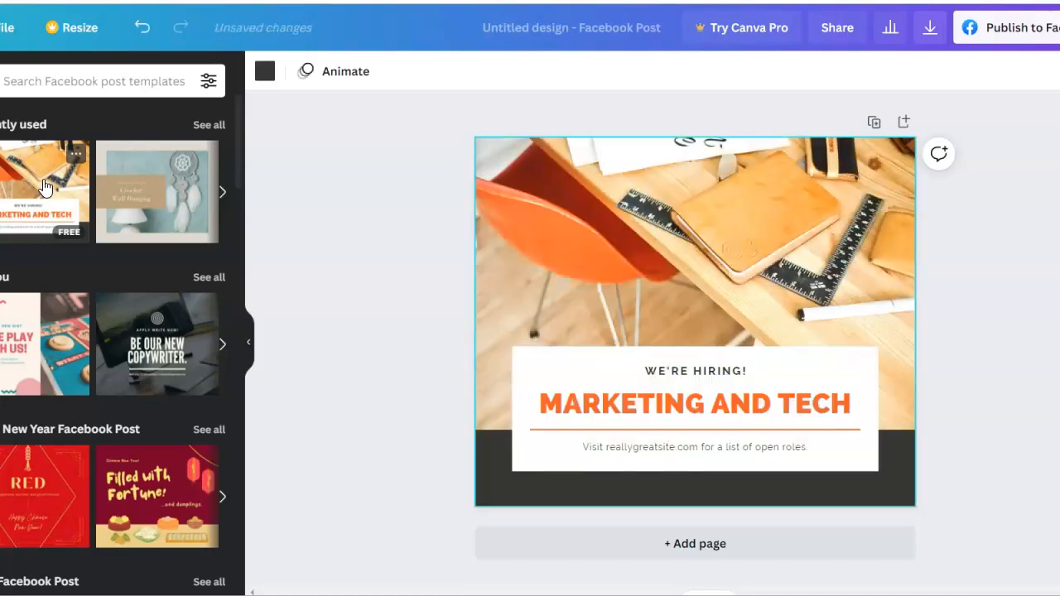
click(350, 342)
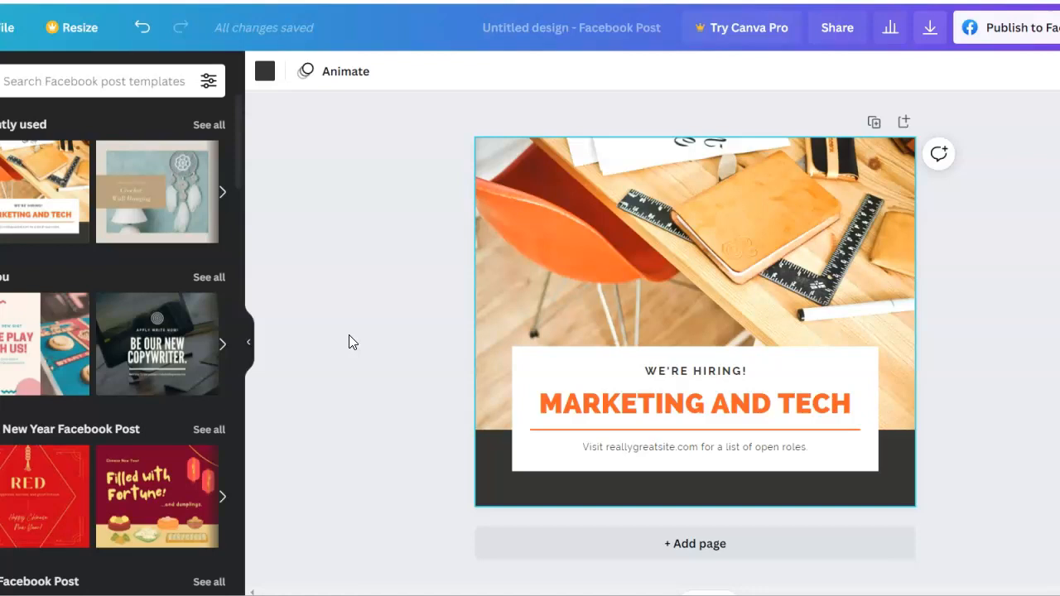
- Replace the "WE'RE HIRING!" line above the main heading with "VIVIEN'S CREATIVITY LAB"
double_click(746, 372)
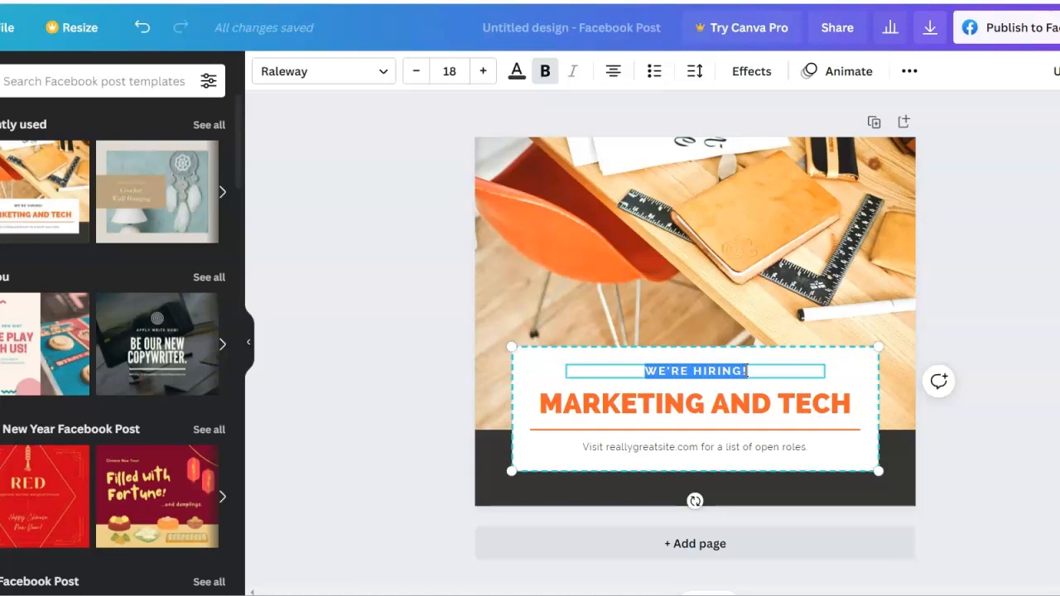
text(VIVIEN)
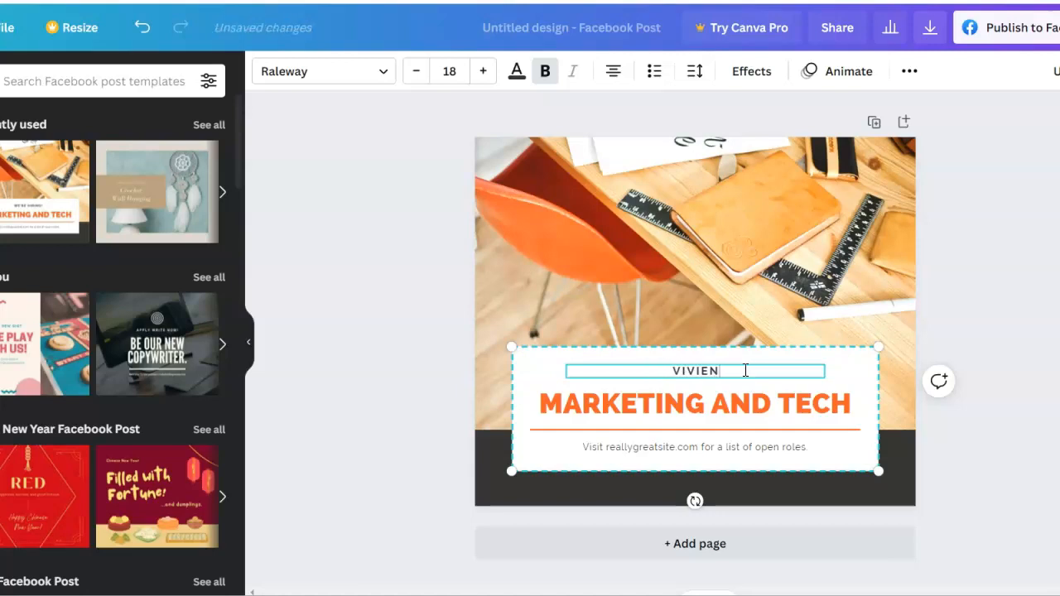
text('S CREATIVI)
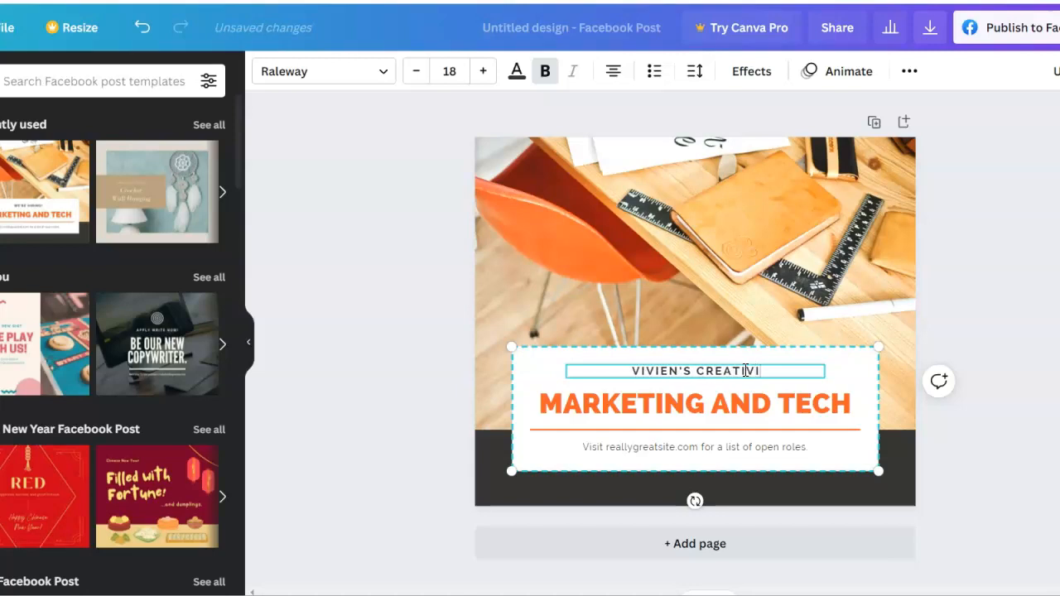
text(TY LAB)
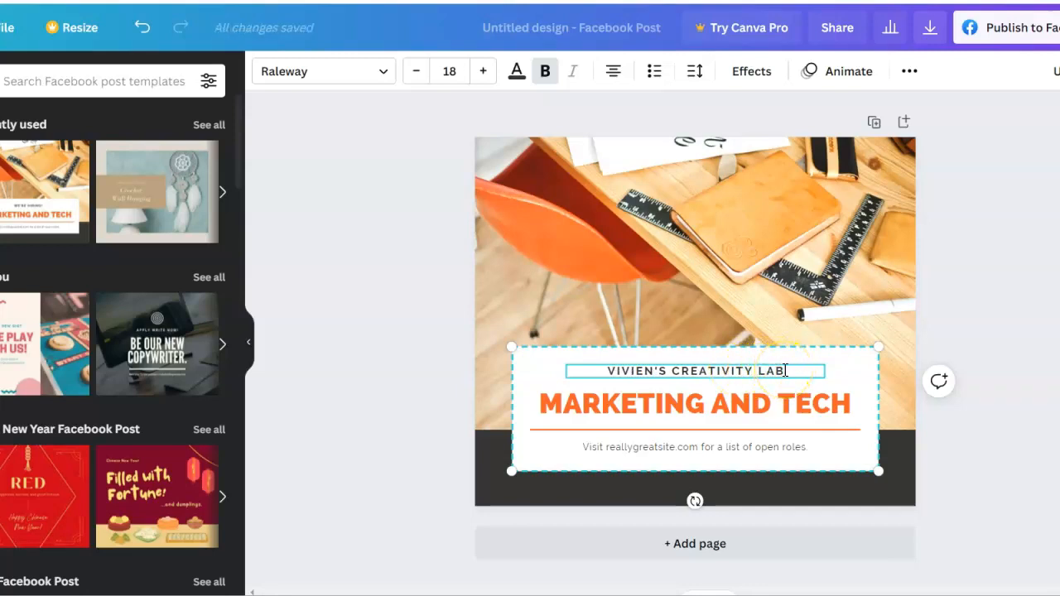
- Change the font of the whole small line above the main heading to Belleza
click(785, 371)
drag(785, 371, 605, 370)
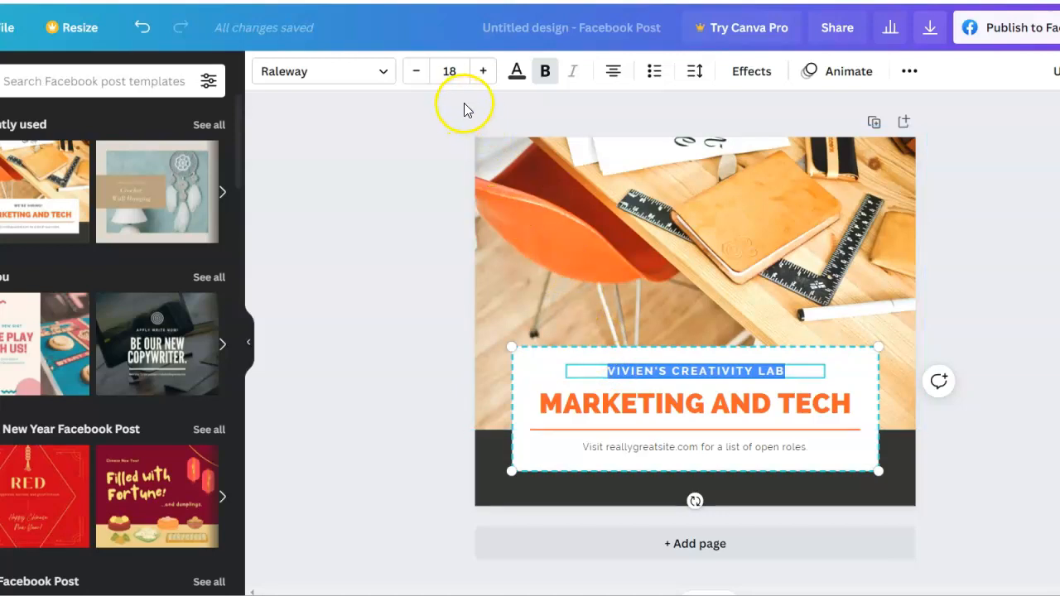
click(386, 74)
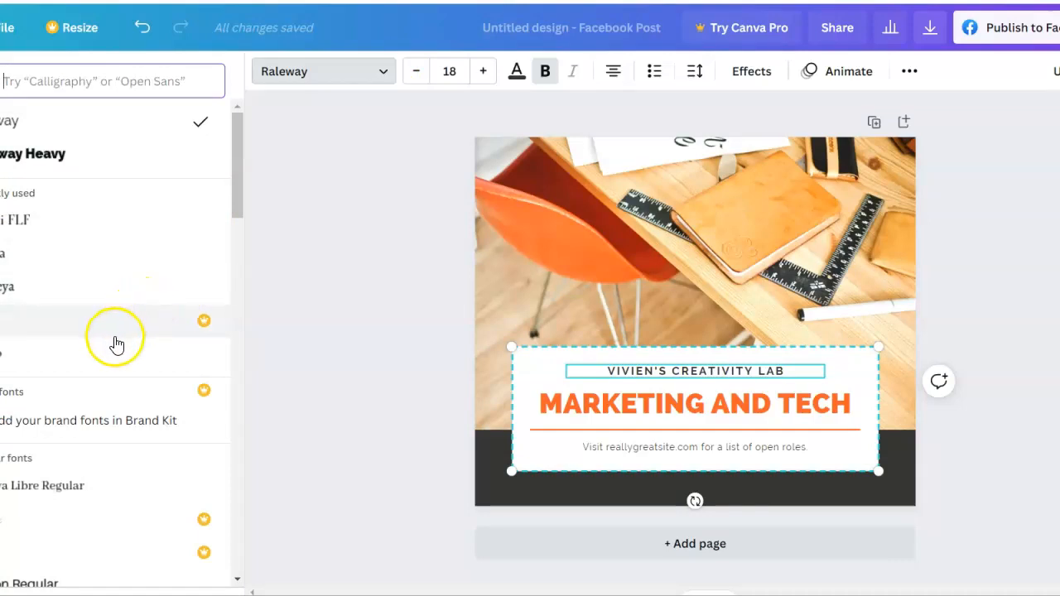
click(56, 262)
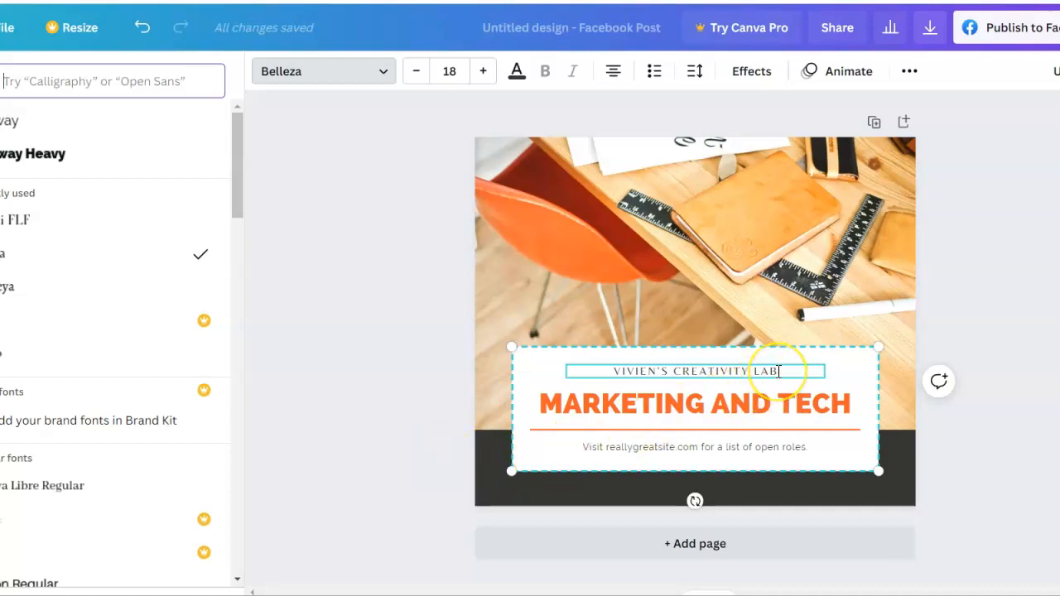
click(375, 333)
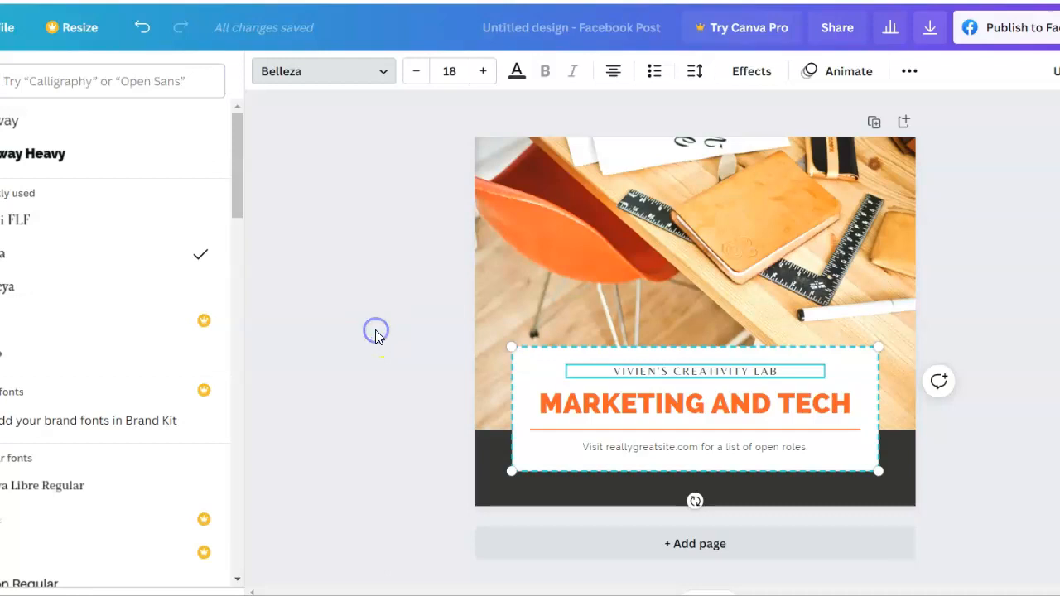
- Recolour the small line above the main heading with the custom orange #EF722C
click(783, 367)
drag(776, 368, 613, 367)
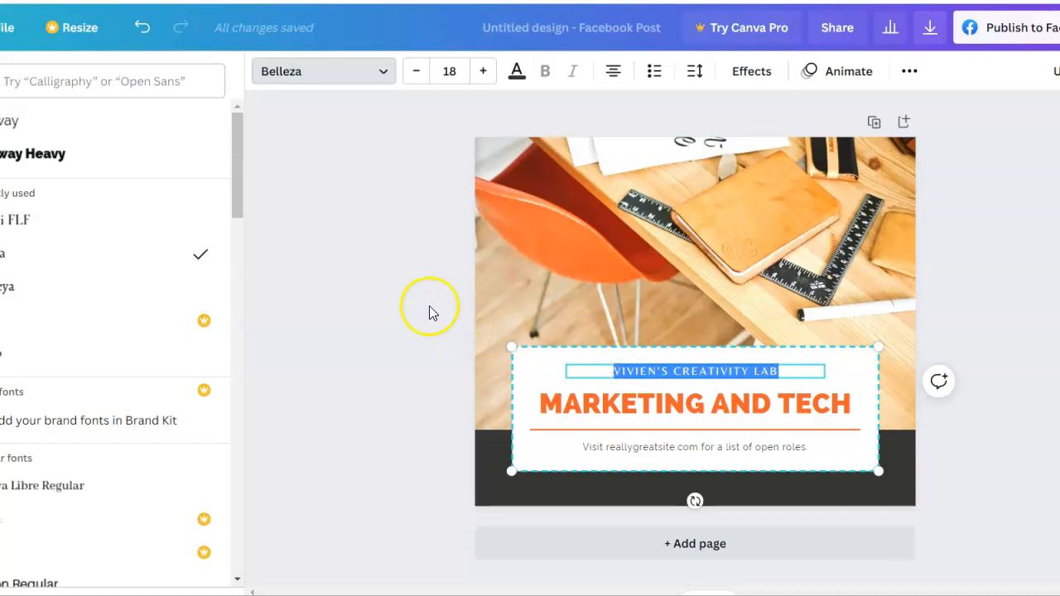
click(516, 72)
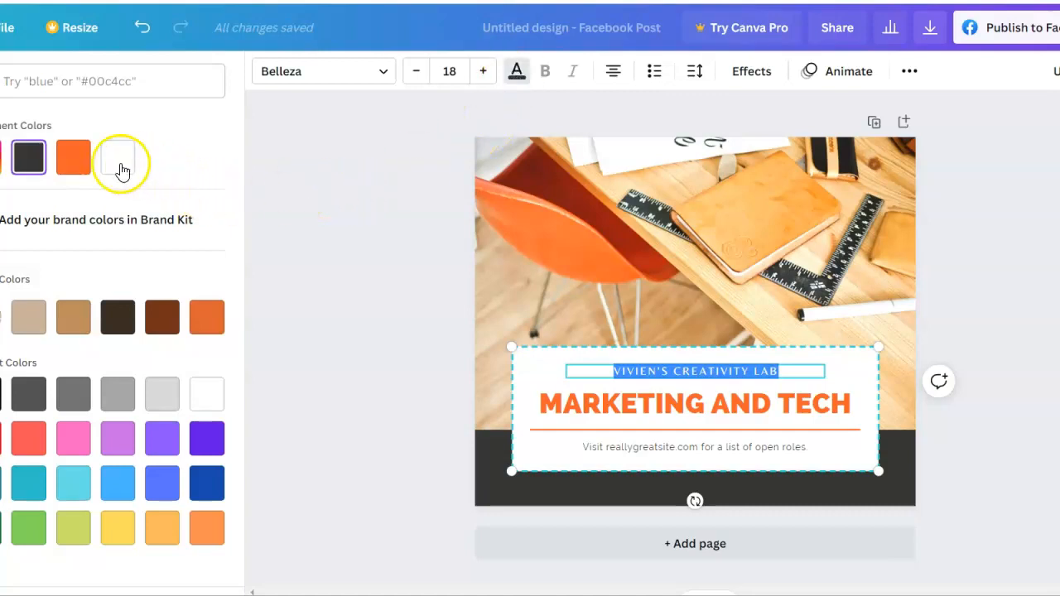
click(28, 157)
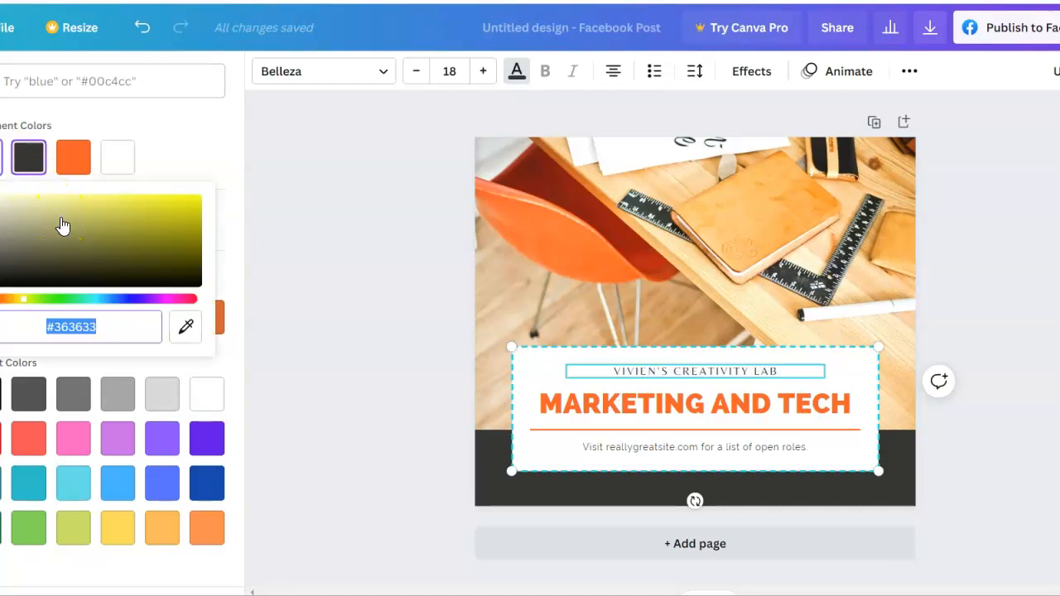
click(6, 300)
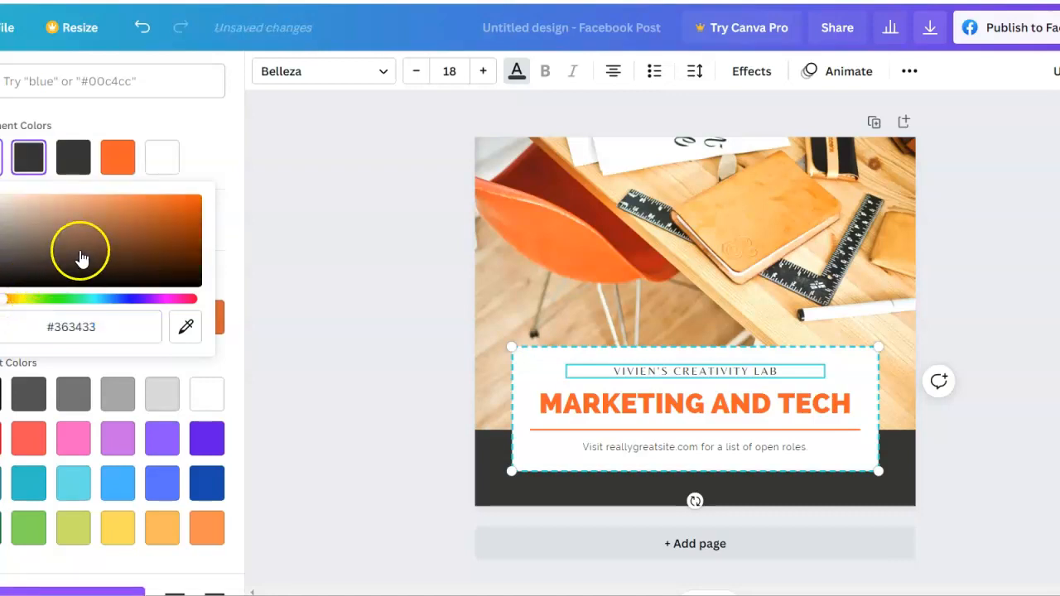
click(97, 234)
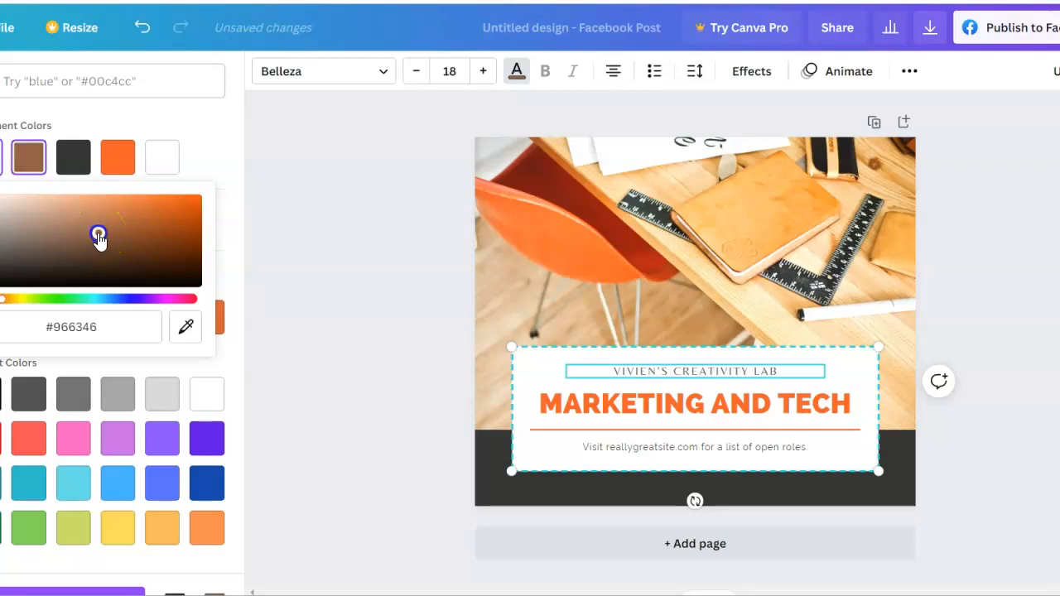
click(162, 203)
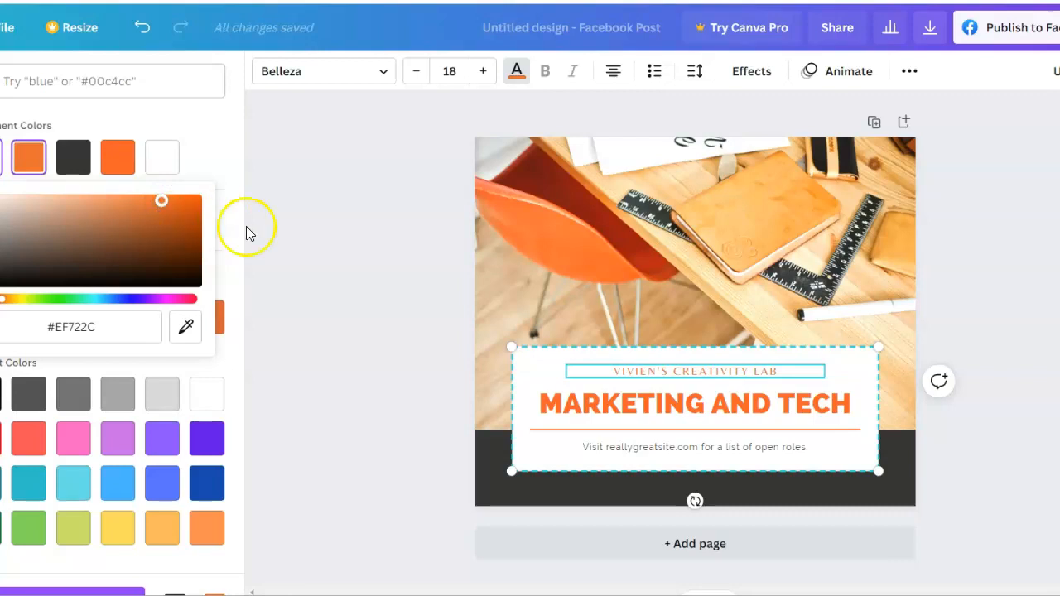
click(396, 308)
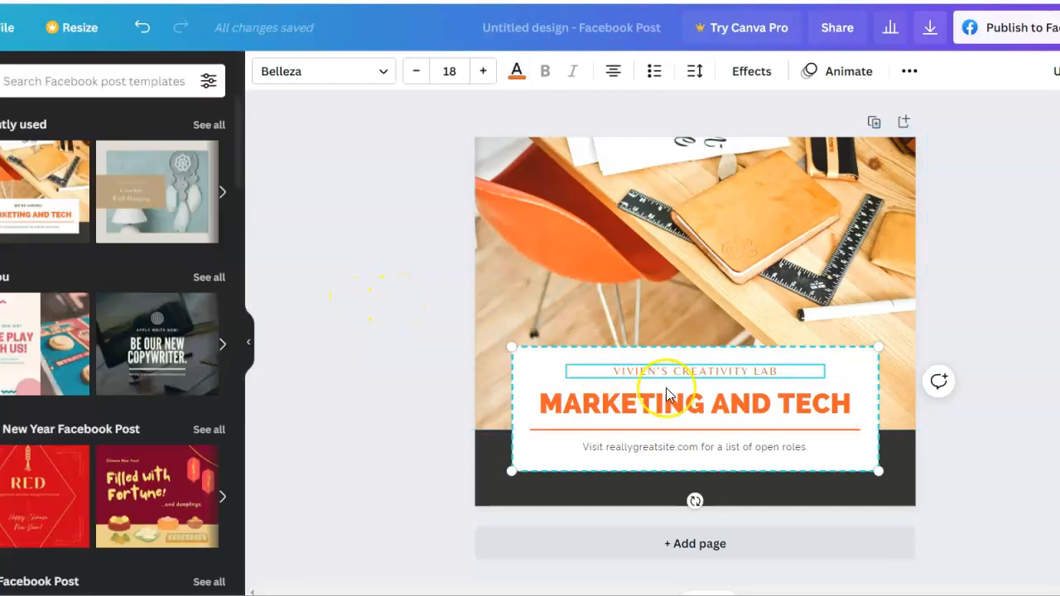
- Replace the "MARKETING AND TECH" heading with "HOW TO CREATE A FACEBOOK POST IN CANVA"
click(852, 405)
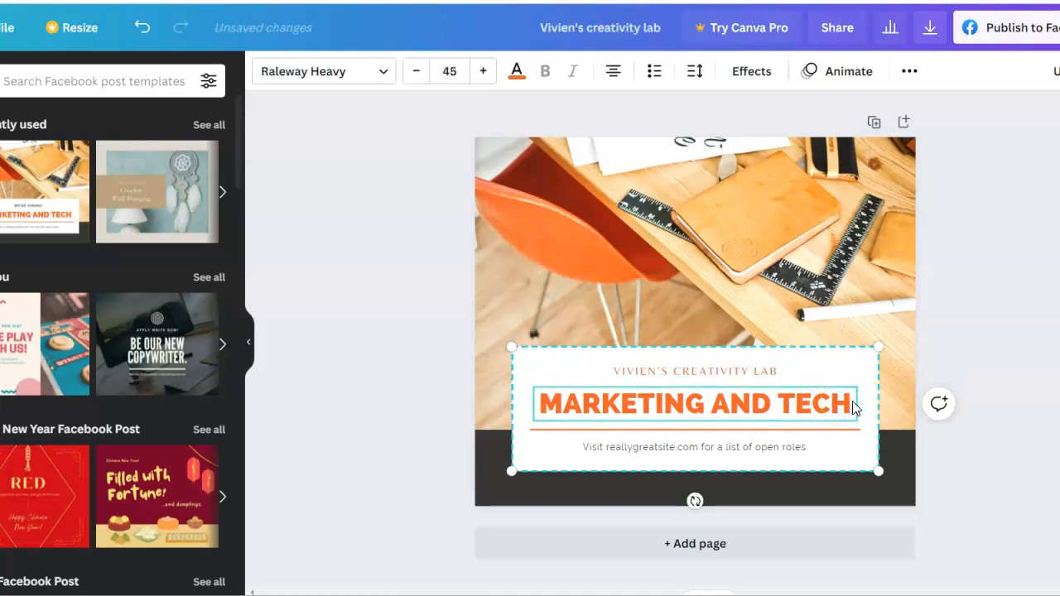
mouse_move(854, 405)
mouse_down()
mouse_move(840, 400)
mouse_move(849, 404)
mouse_up()
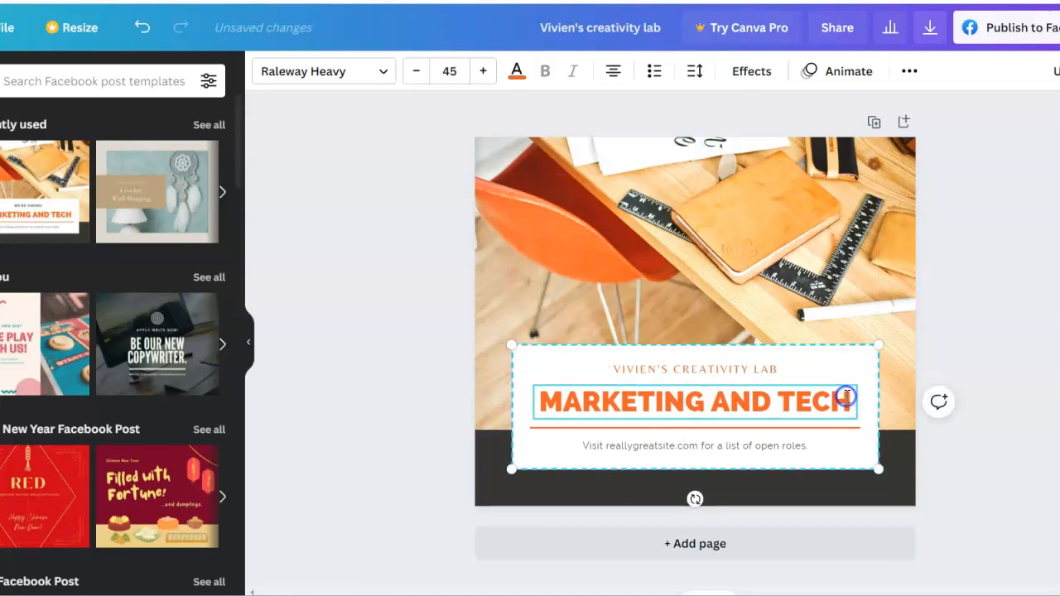
double_click(847, 403)
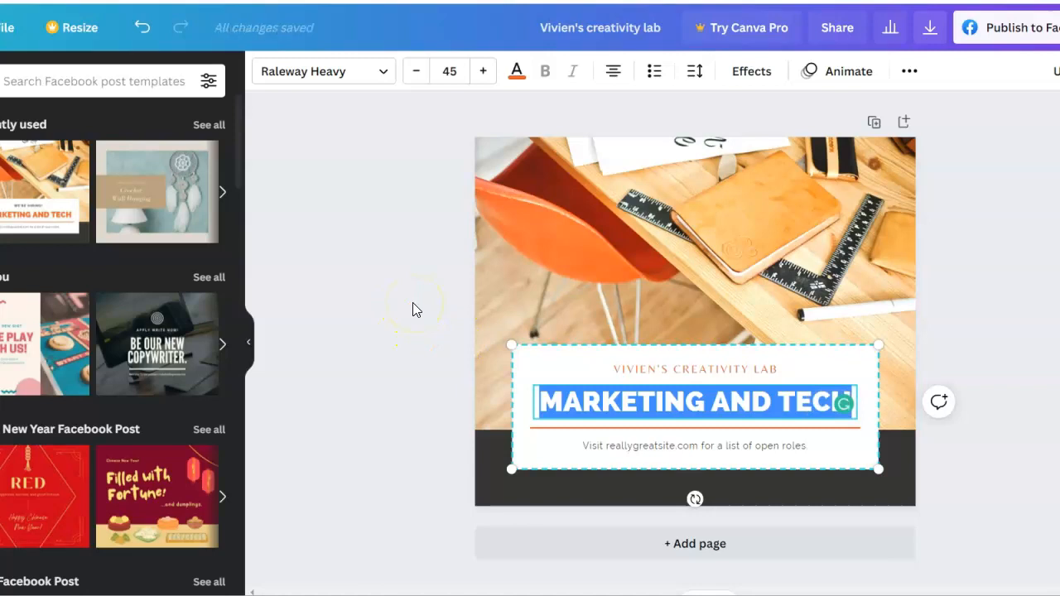
text(HOW TO CREATE A FACEBOOK POST IN CANVA)
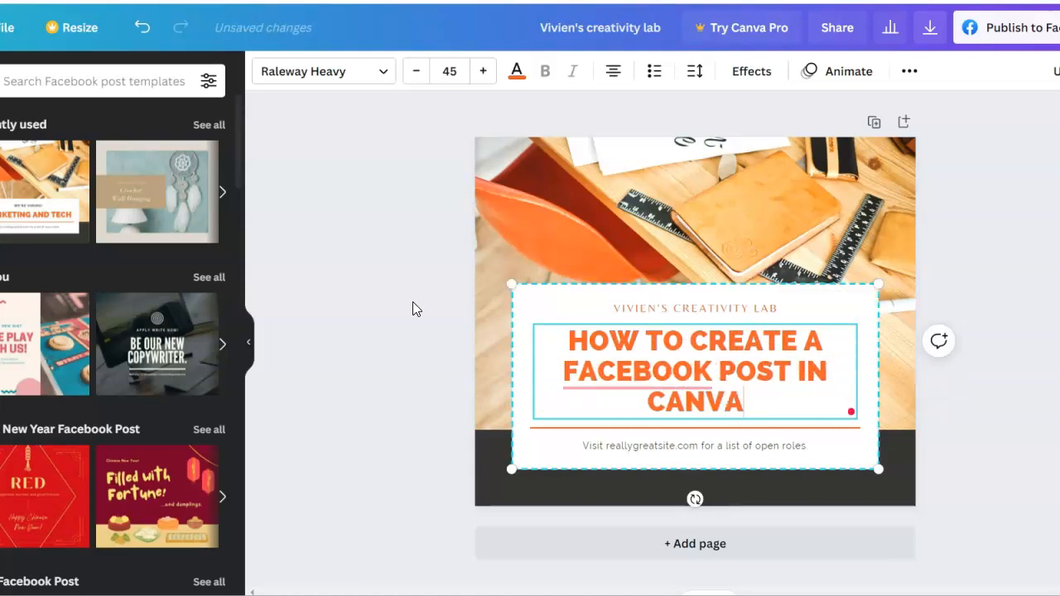
- Reduce the font size of the whole main heading to 40
click(746, 399)
drag(746, 398, 571, 343)
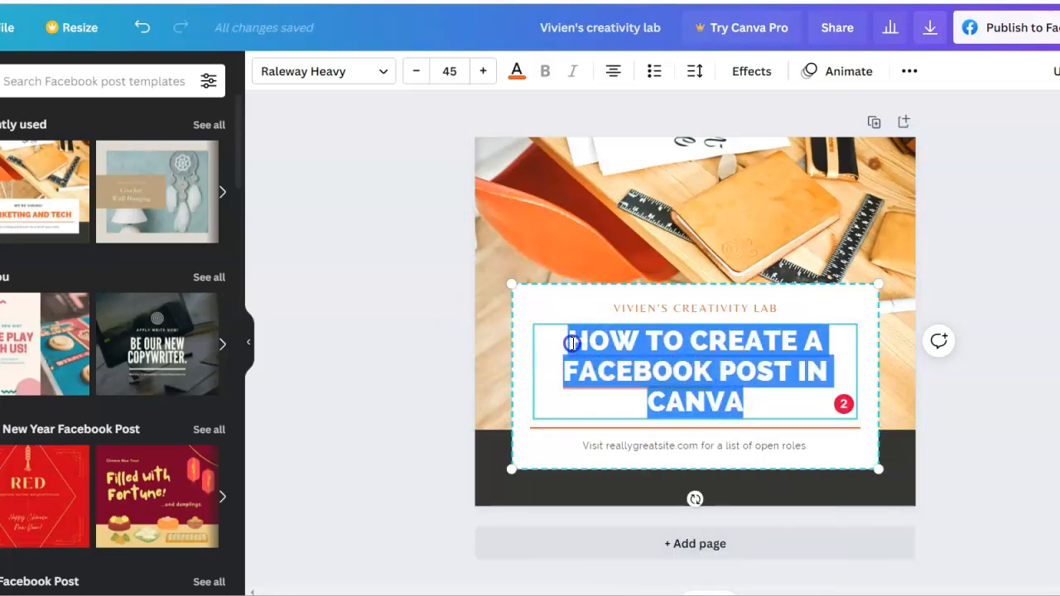
click(445, 67)
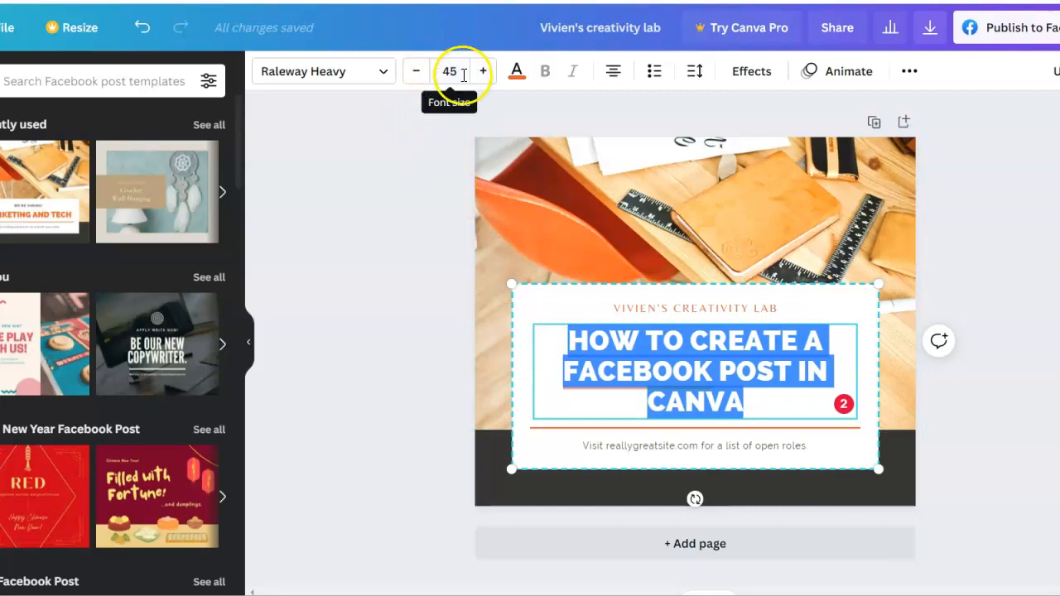
click(417, 72)
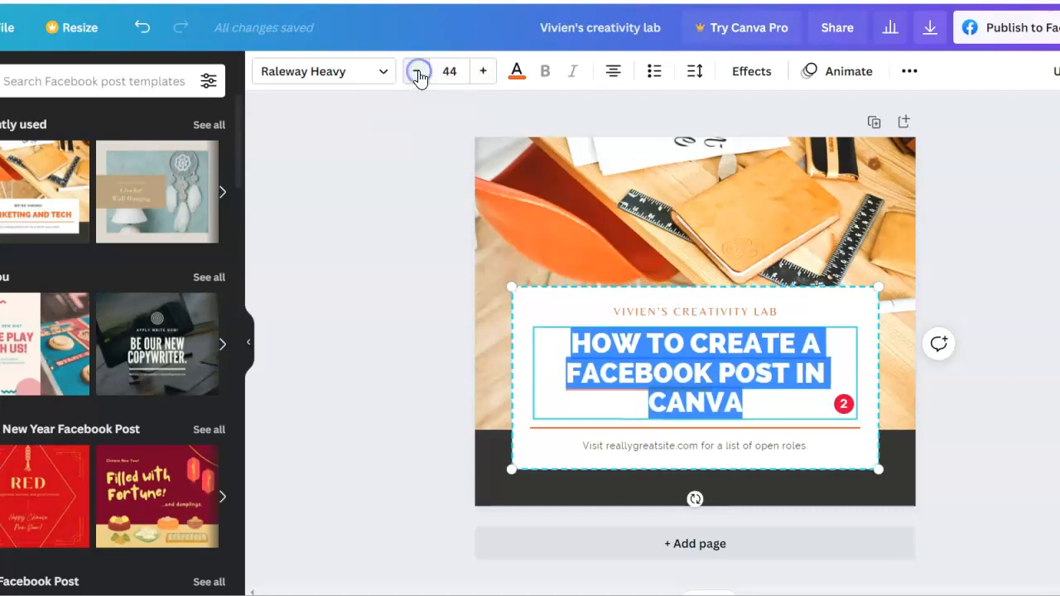
click(419, 73)
click(419, 72)
click(418, 72)
click(419, 73)
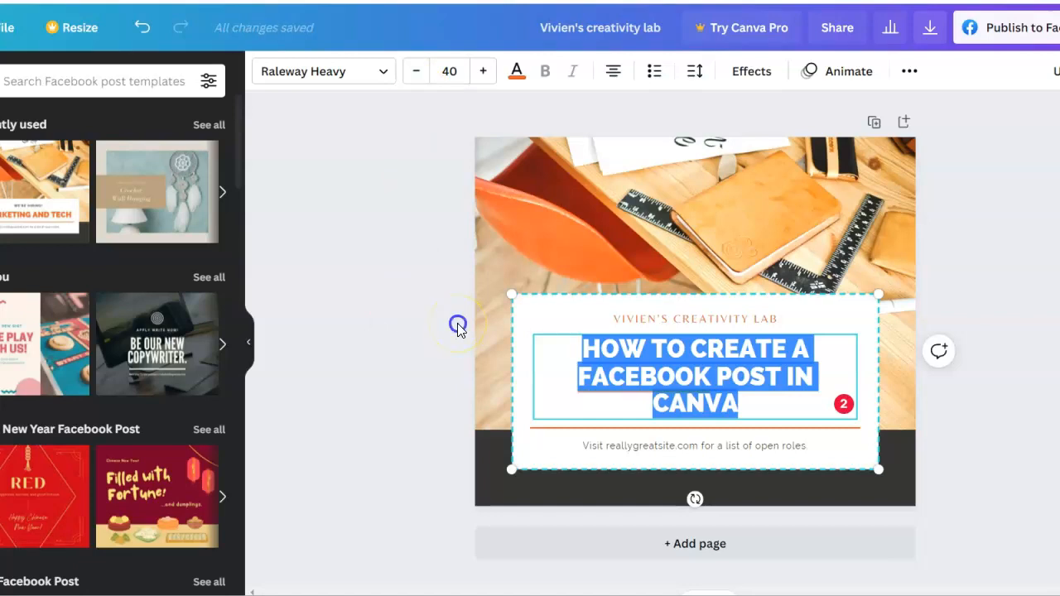
click(558, 365)
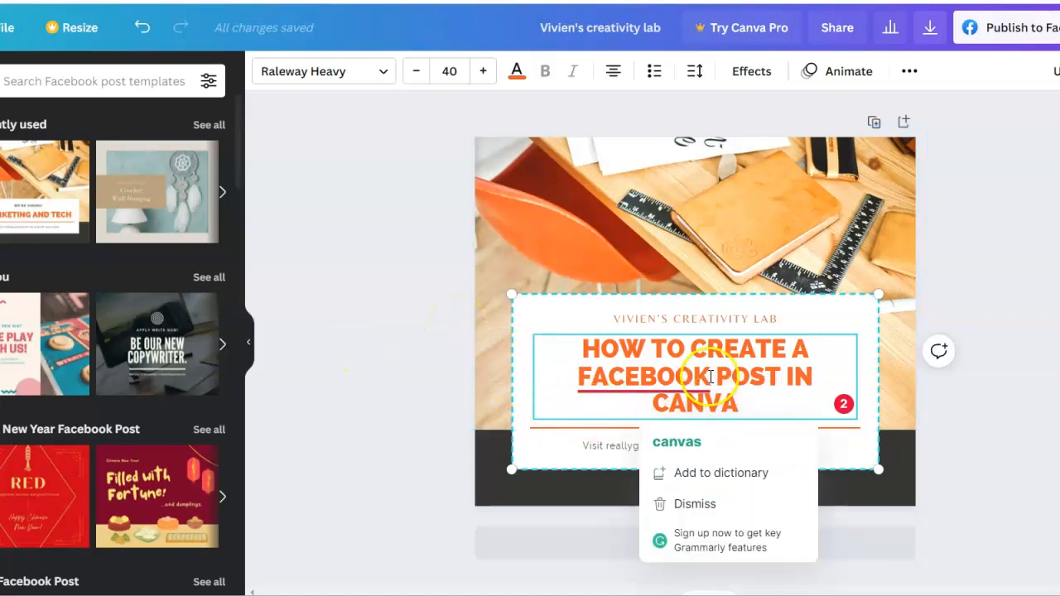
mouse_move(700, 383)
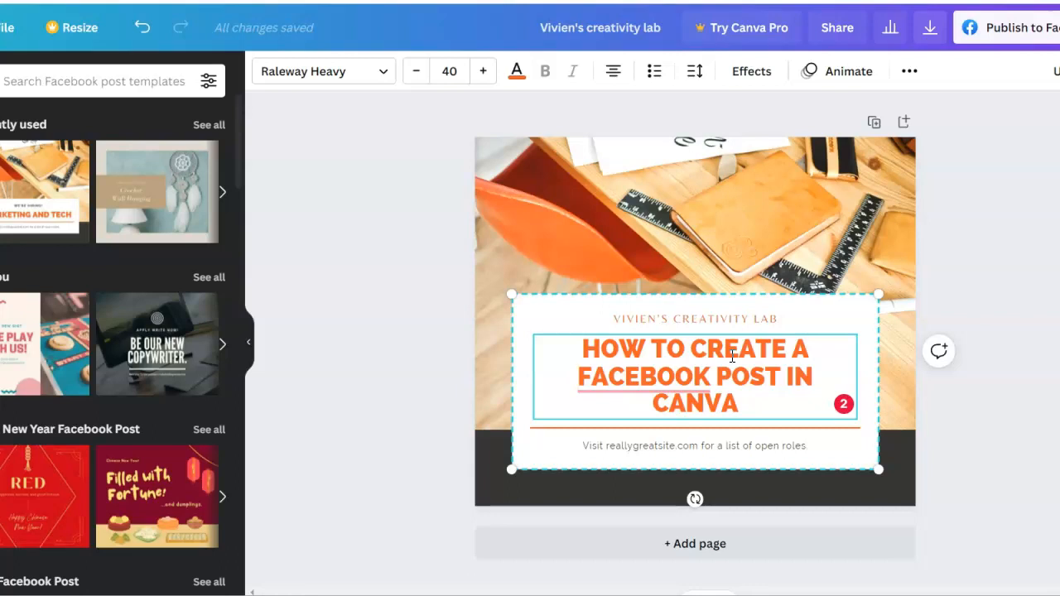
click(666, 372)
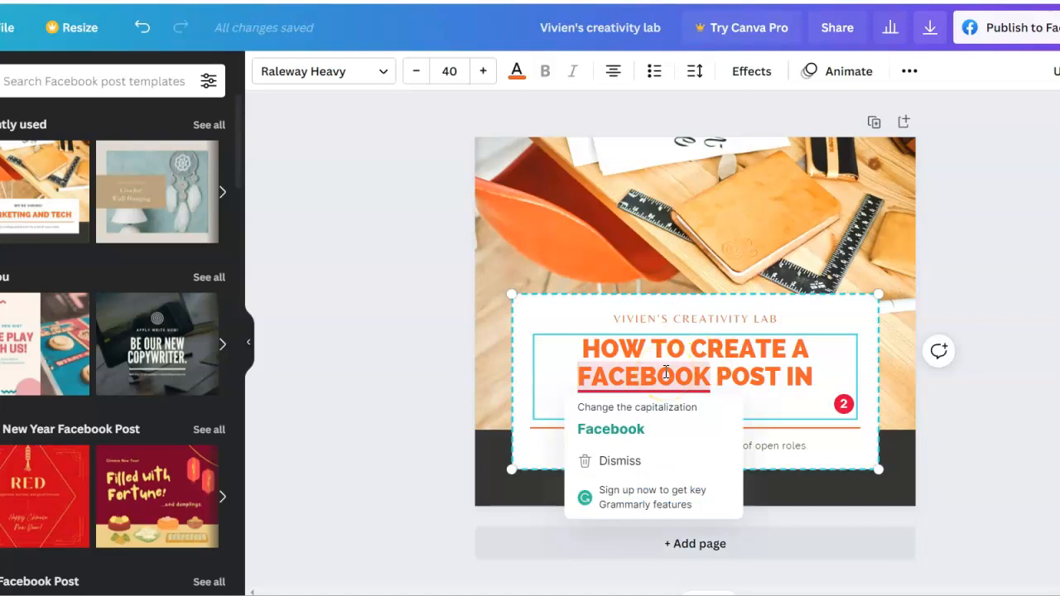
click(834, 358)
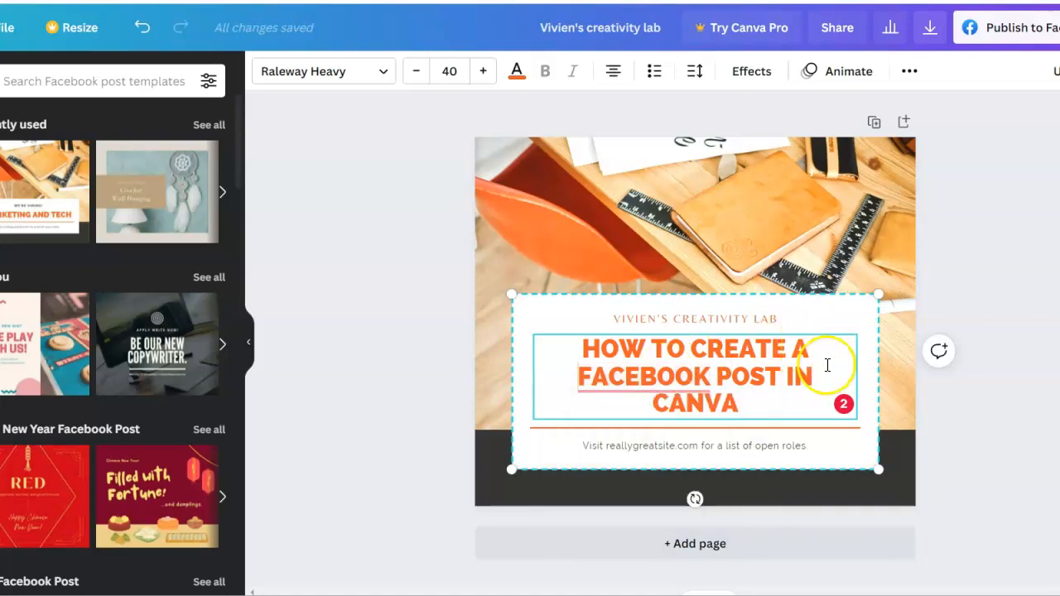
- Replace the small line below the main heading with "vivienartdesign.com" and deselect the text
click(804, 448)
double_click(804, 448)
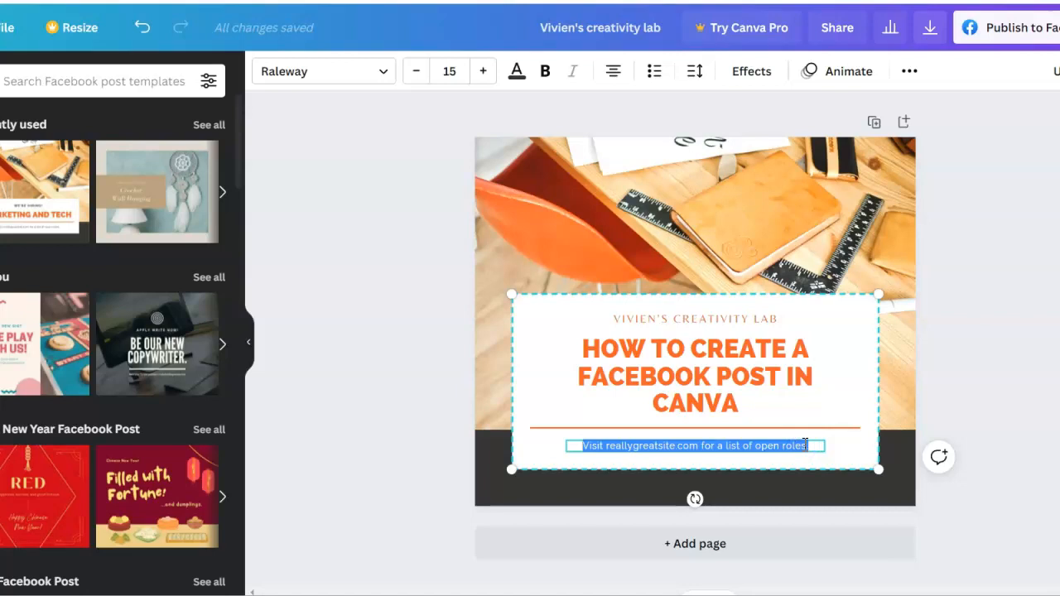
text(w)
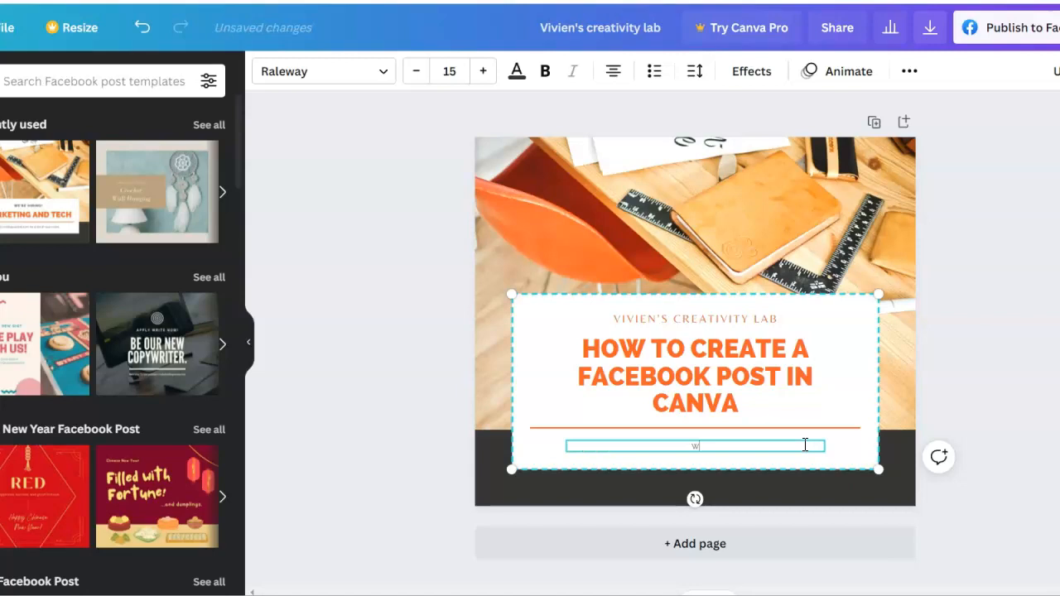
text(vivienartdesign.com)
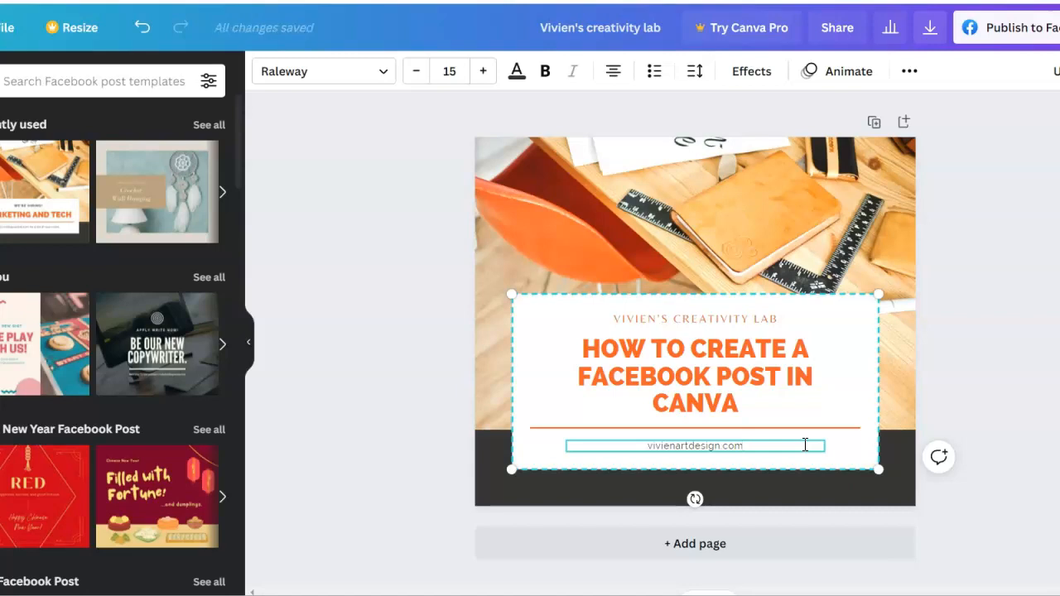
click(519, 365)
click(409, 366)
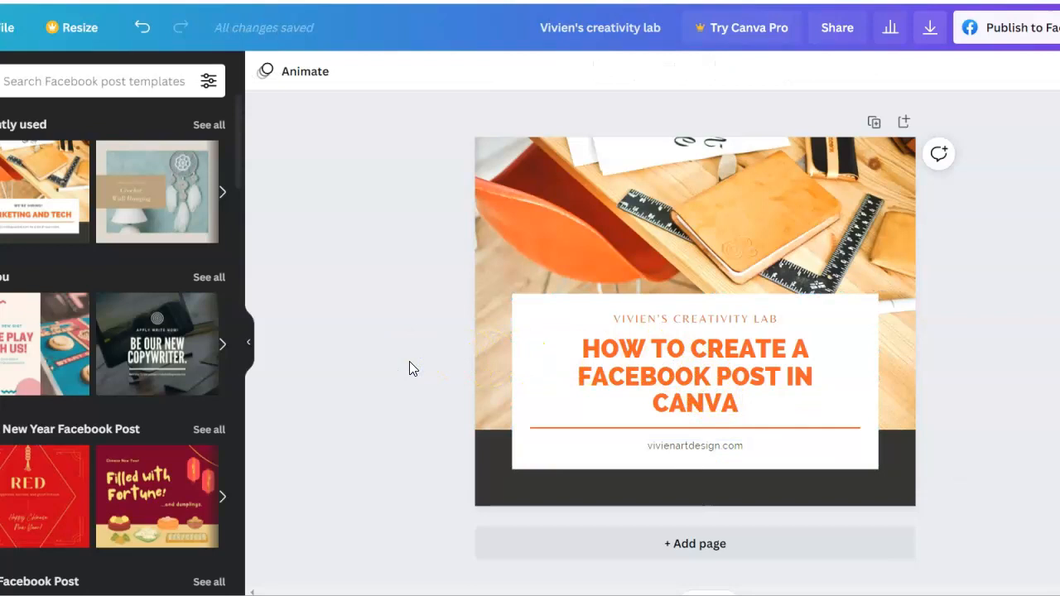
click(977, 400)
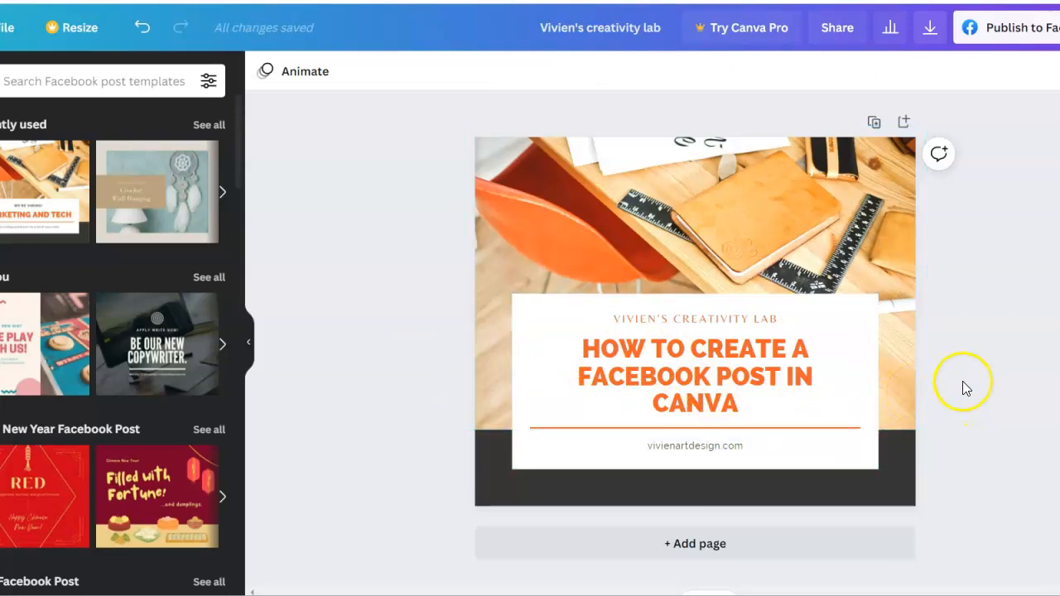
- Set the post's download file type to JPG and close the download settings
click(930, 28)
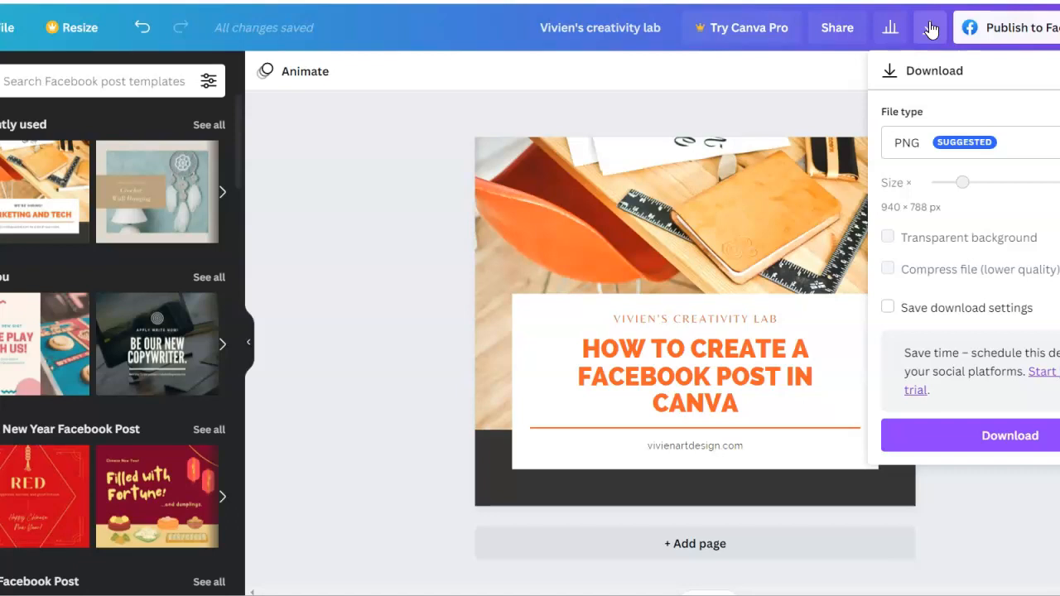
click(889, 239)
click(888, 305)
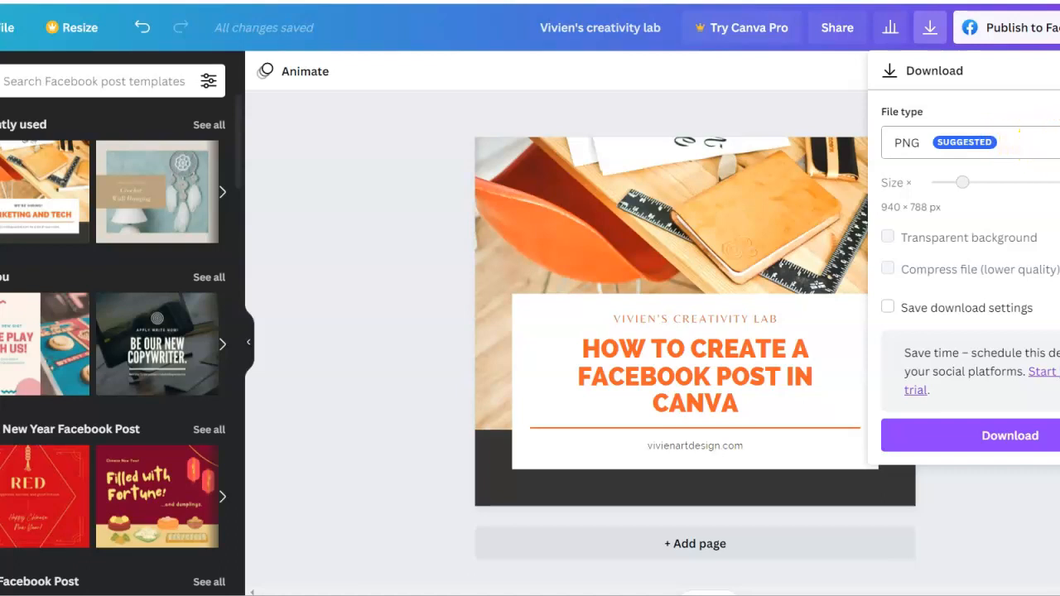
click(1019, 137)
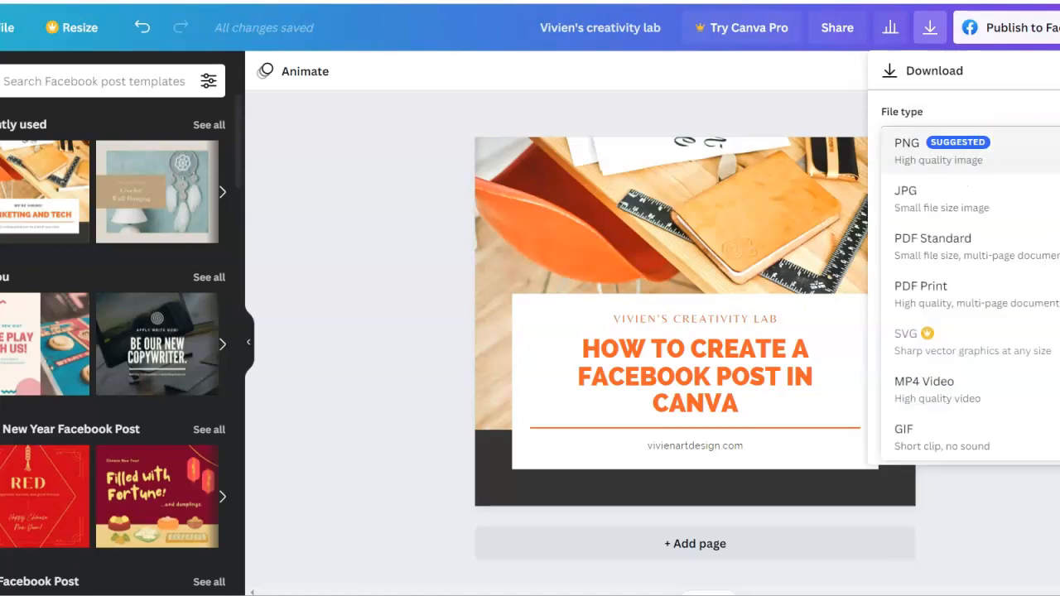
click(922, 198)
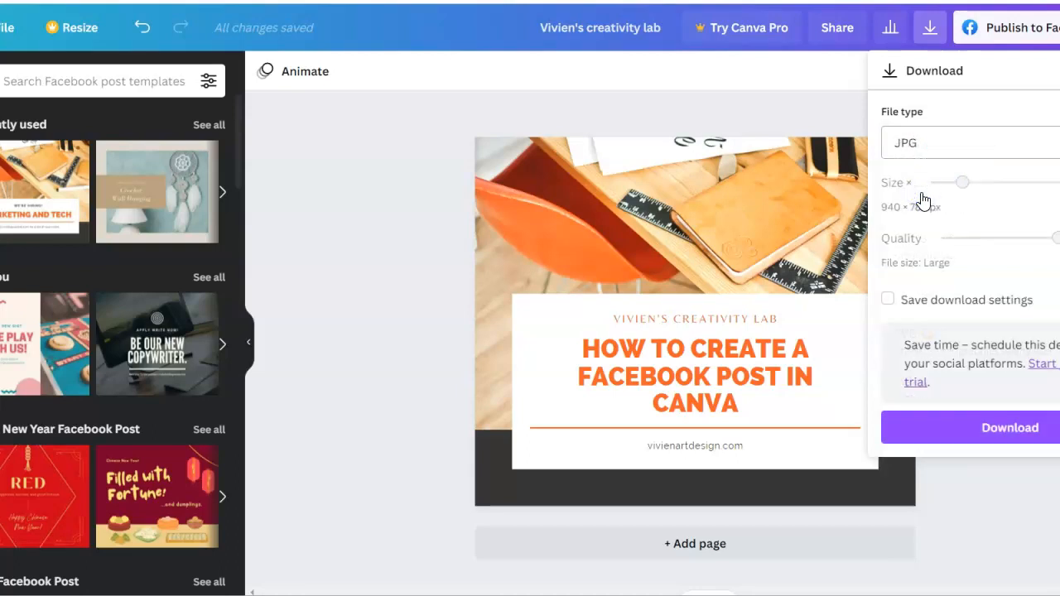
click(1007, 426)
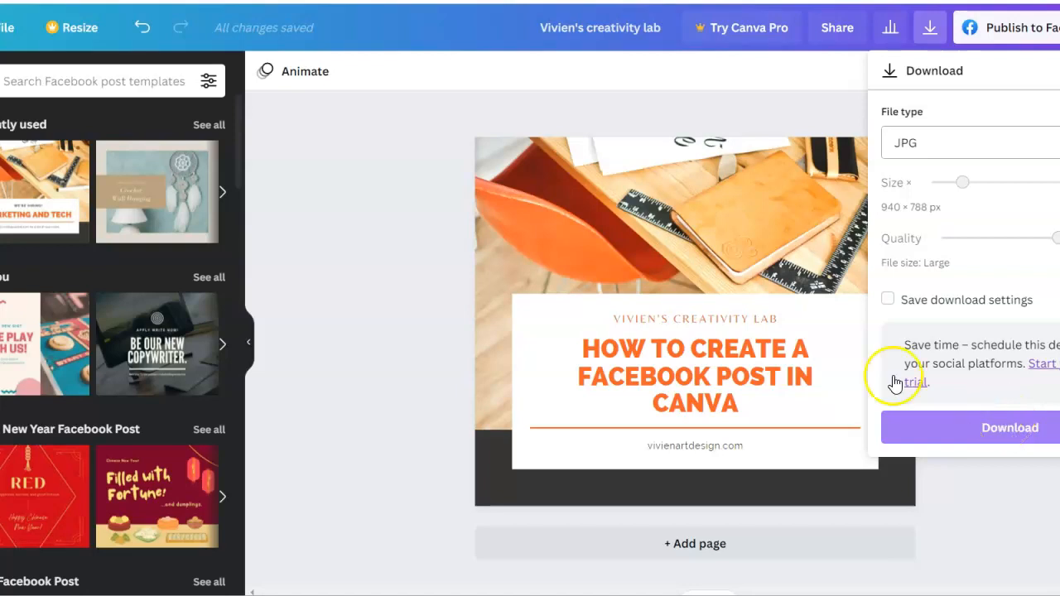
click(425, 281)
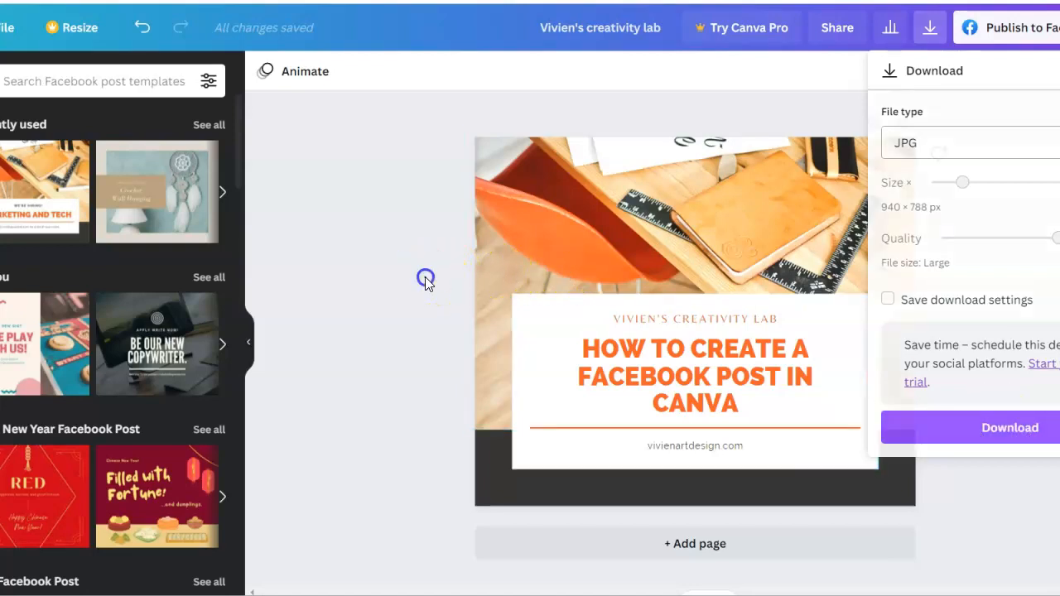